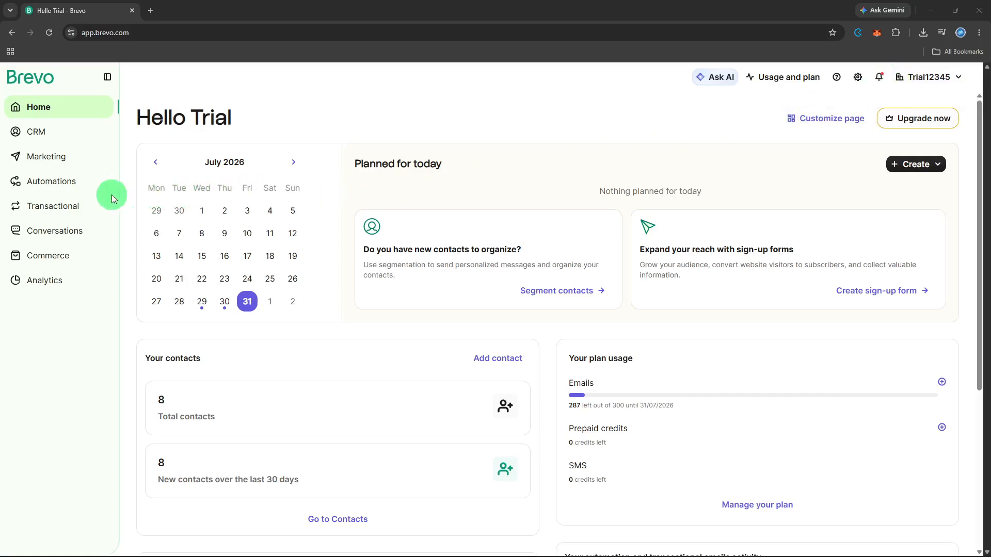
# Step: Create a new automation workflow from scratch
pyautogui.click(68, 186)
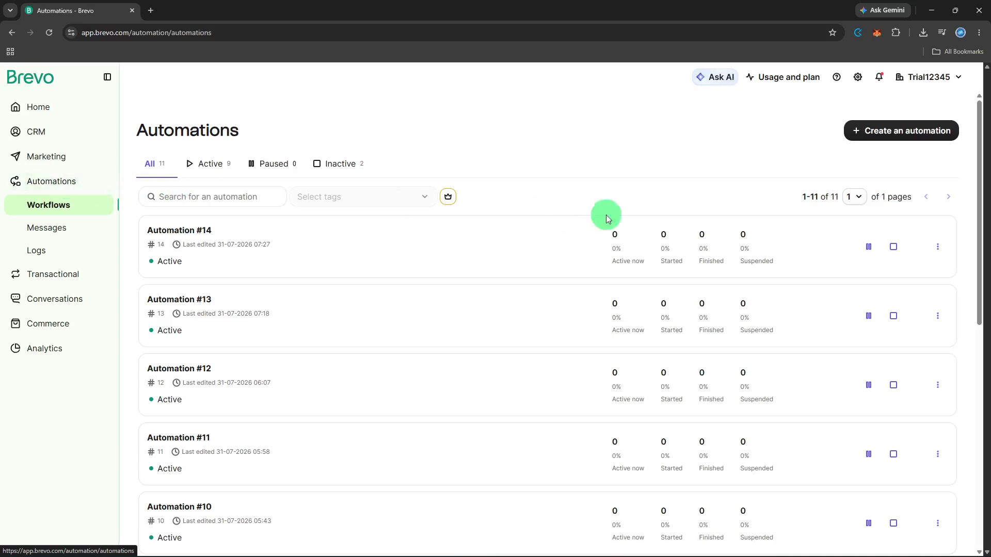
pyautogui.click(884, 134)
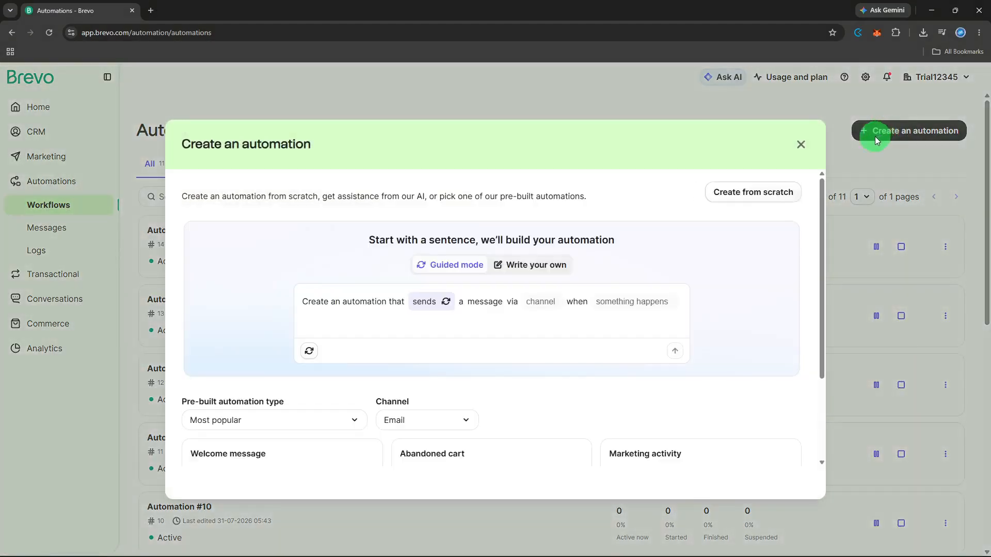
pyautogui.click(769, 202)
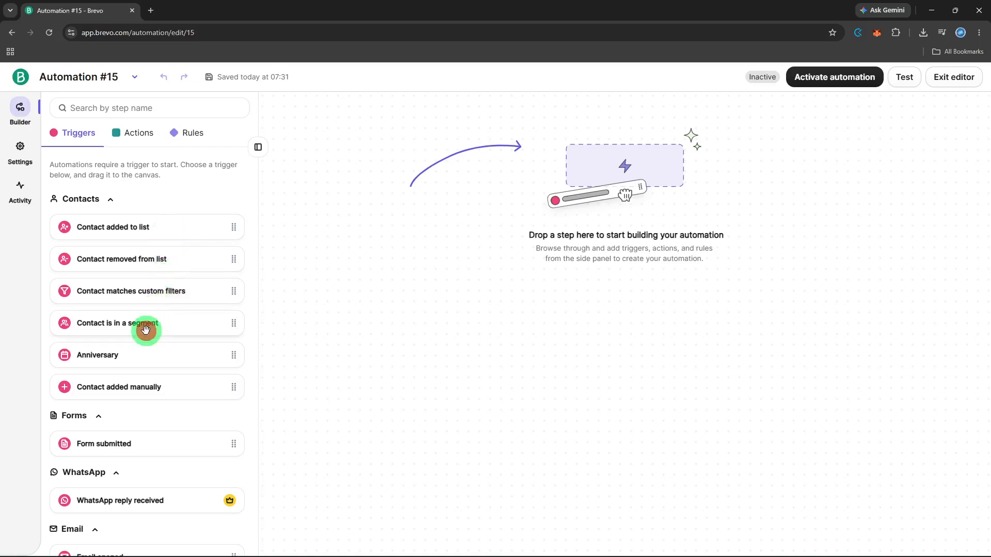
# Step: Add a "Contact is in a segment" trigger to the canvas, choose the segment Contact_1 and save it
pyautogui.moveTo(146, 328); pyautogui.dragTo(623, 221)
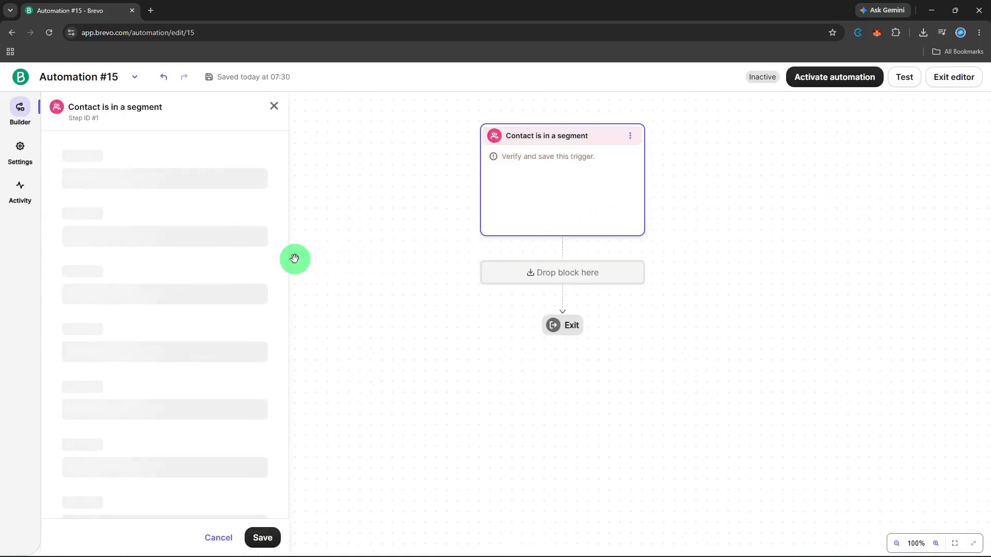
pyautogui.click(189, 216)
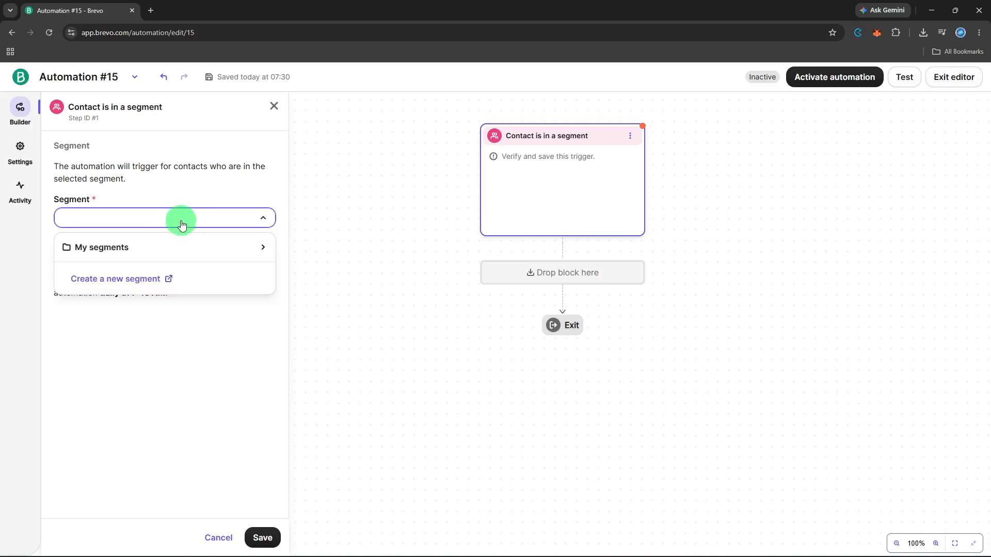
pyautogui.click(165, 247)
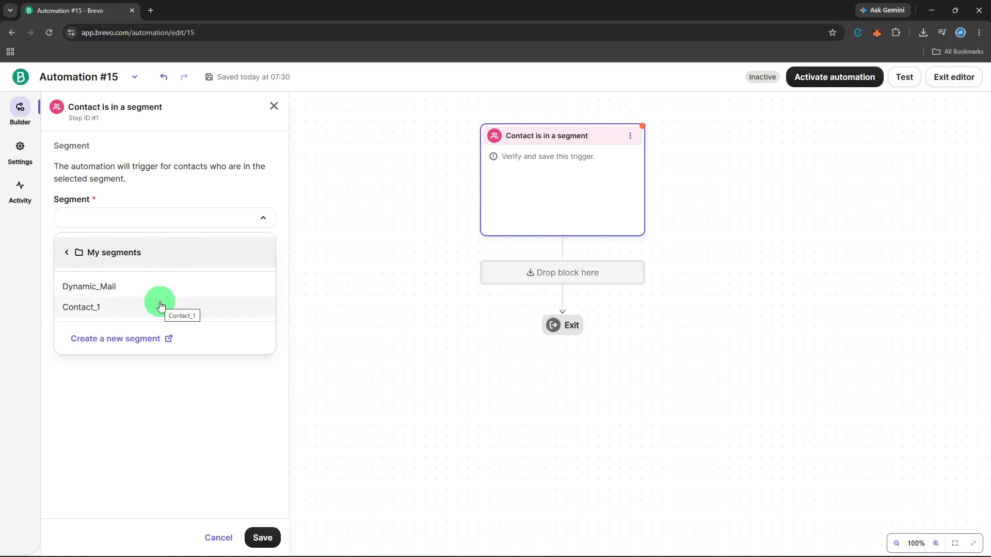
pyautogui.click(160, 304)
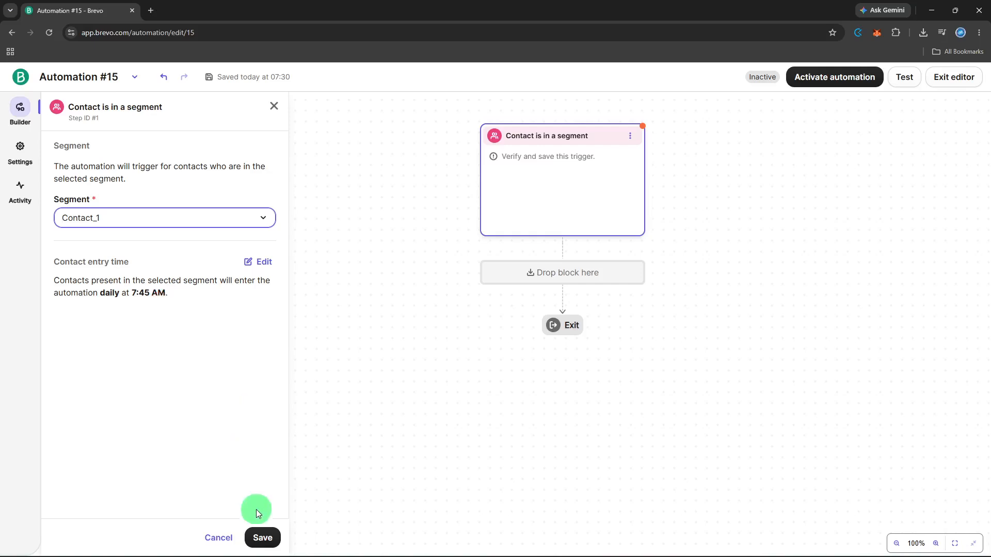
pyautogui.click(259, 537)
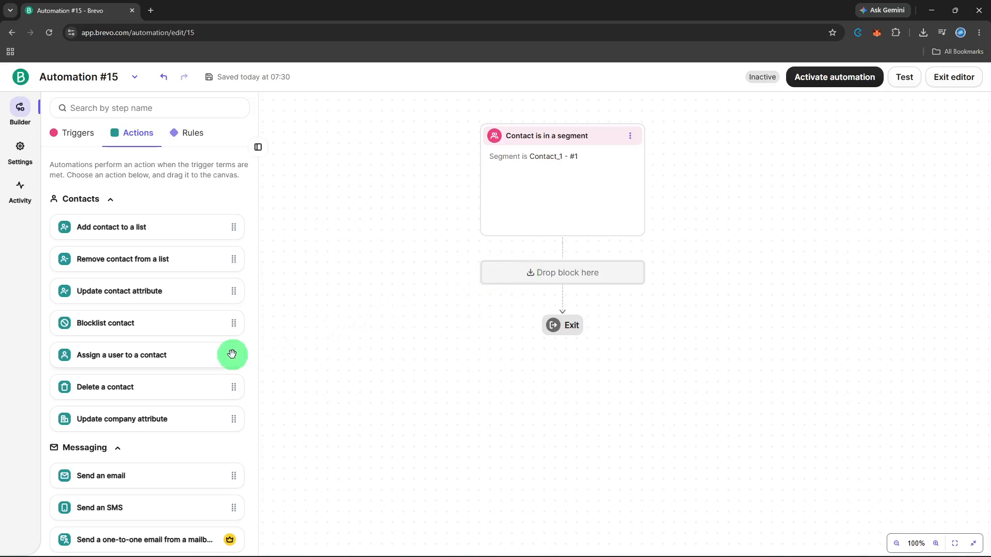
# Step: Add a time delay rule of 1 hour below the segment trigger and save it
pyautogui.click(190, 146)
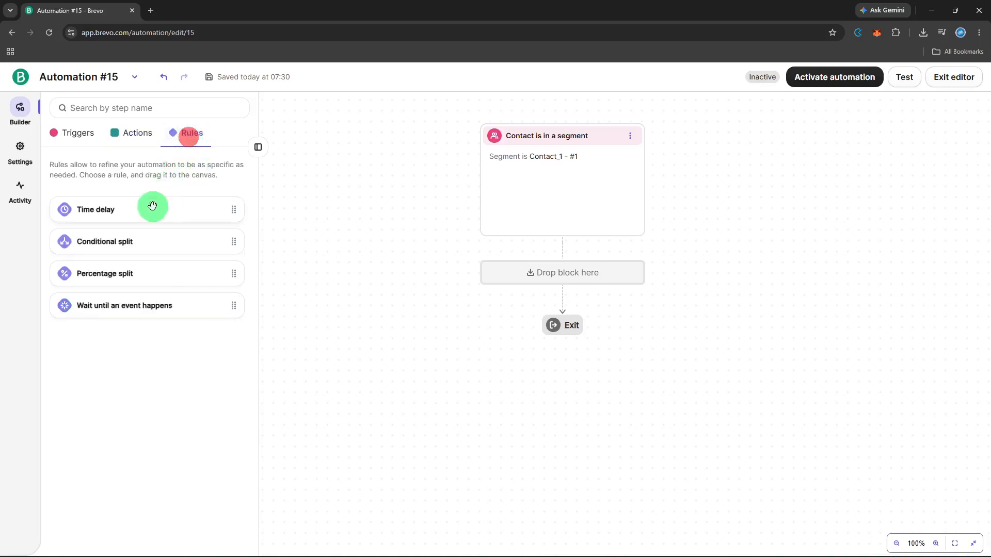
pyautogui.moveTo(152, 205); pyautogui.dragTo(546, 274)
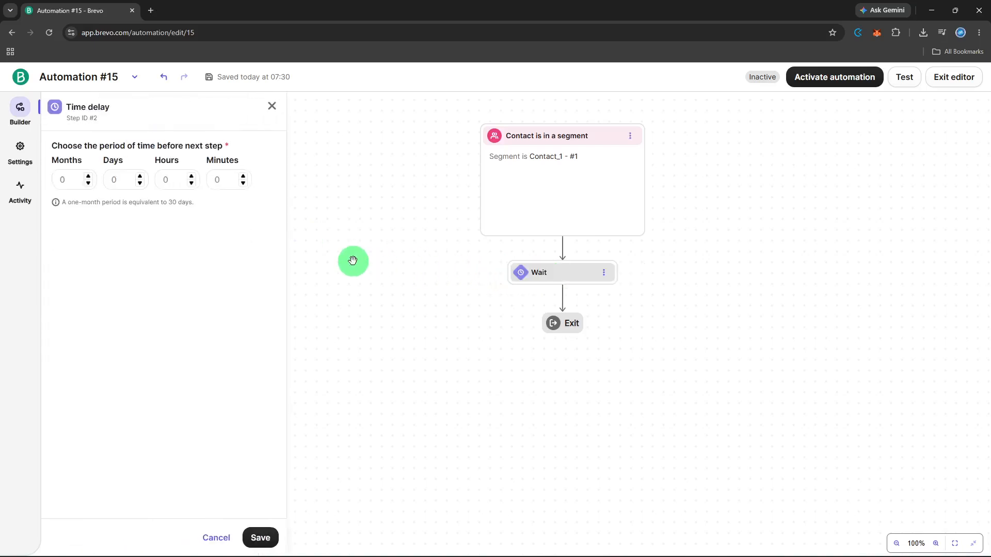
pyautogui.click(193, 177)
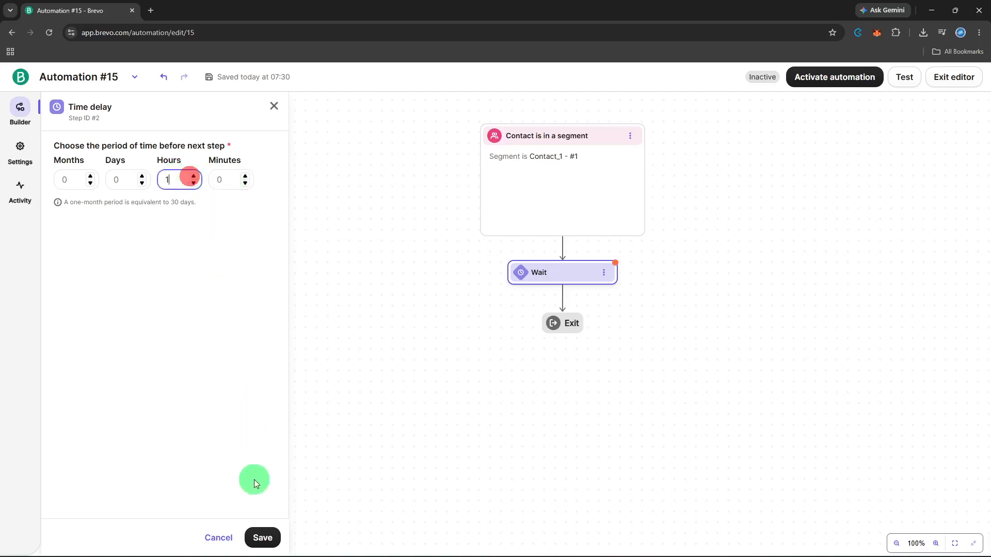
pyautogui.click(262, 531)
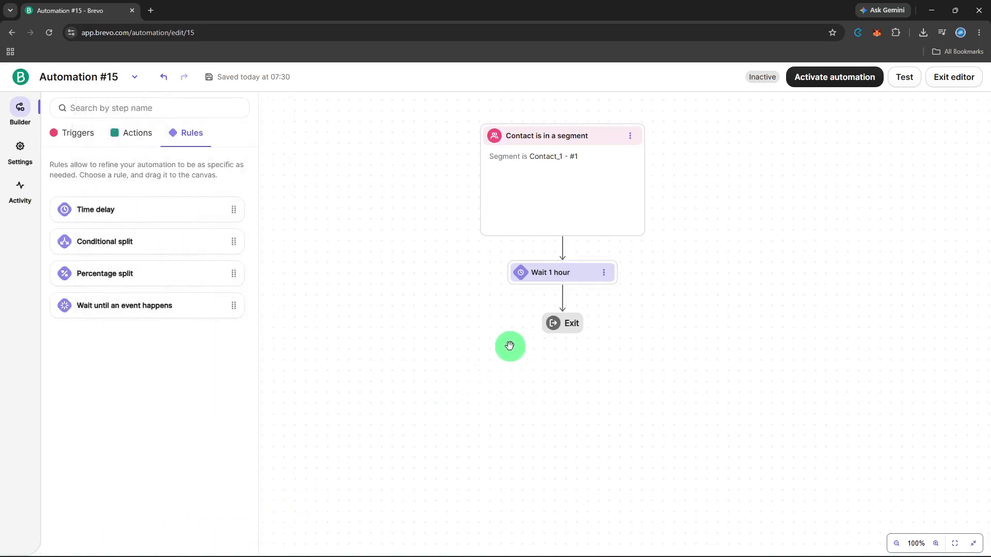
# Step: Add a "Send an email" action after the 1-hour delay and sync it with the existing marketing activity template, Message #21
pyautogui.click(125, 140)
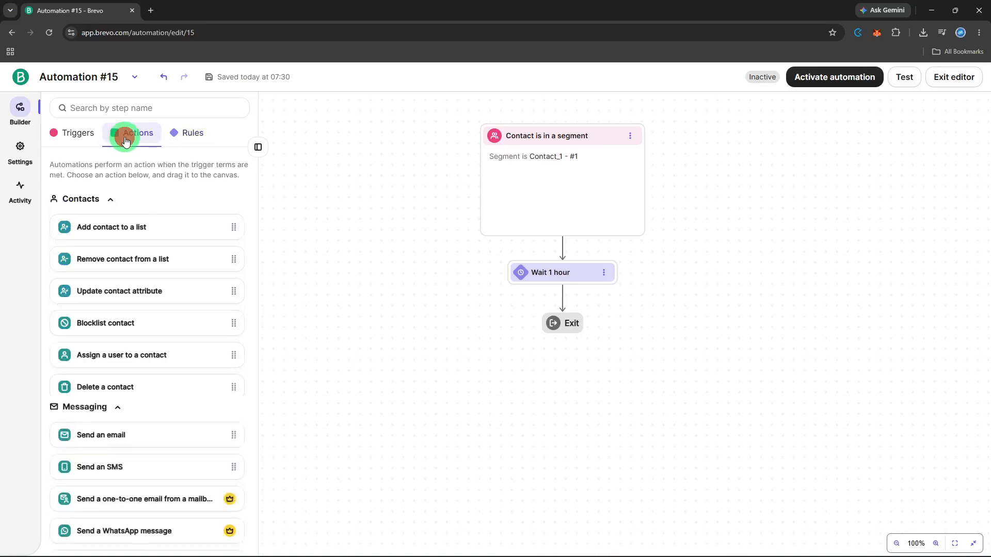
pyautogui.scroll(-1, 166, 427)
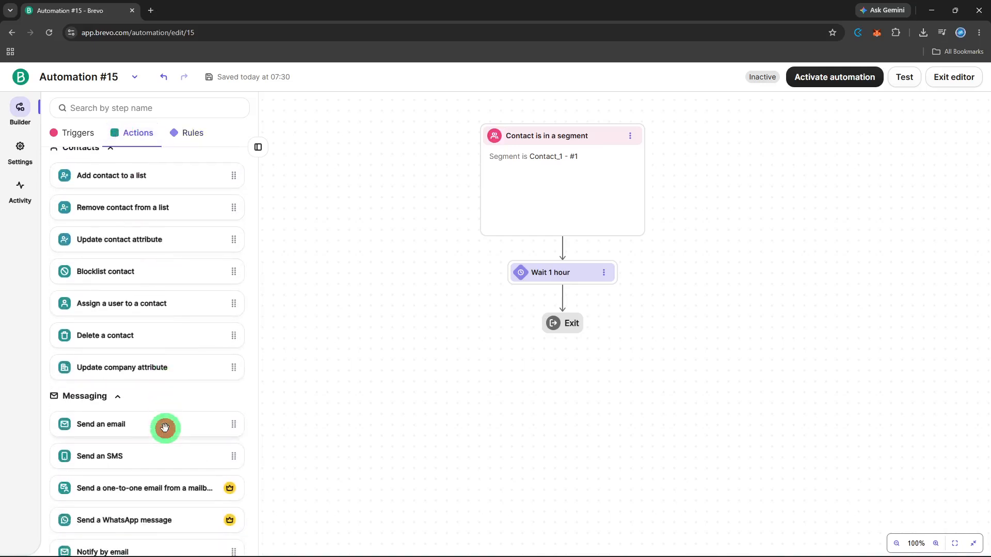
pyautogui.moveTo(165, 427); pyautogui.dragTo(610, 309)
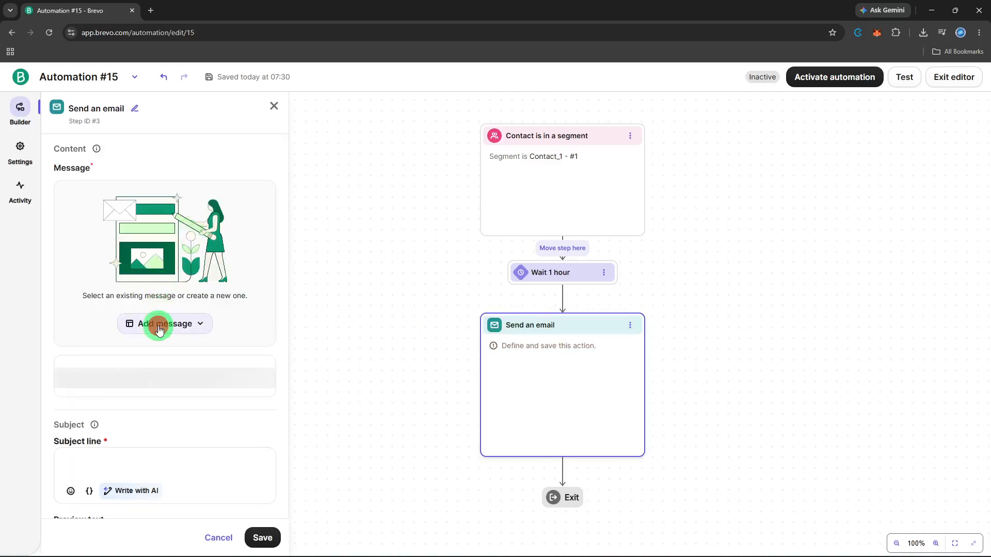
pyautogui.click(158, 327)
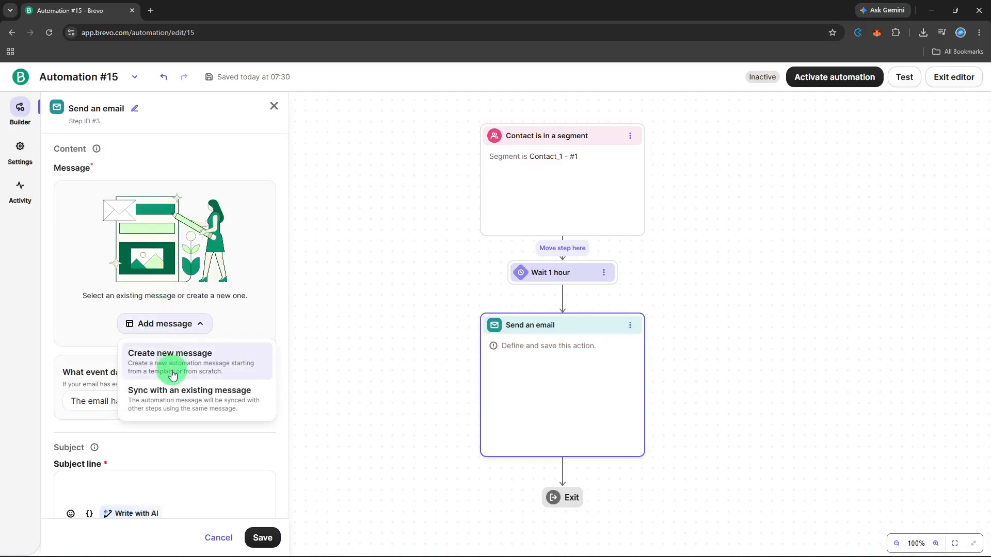
pyautogui.click(168, 396)
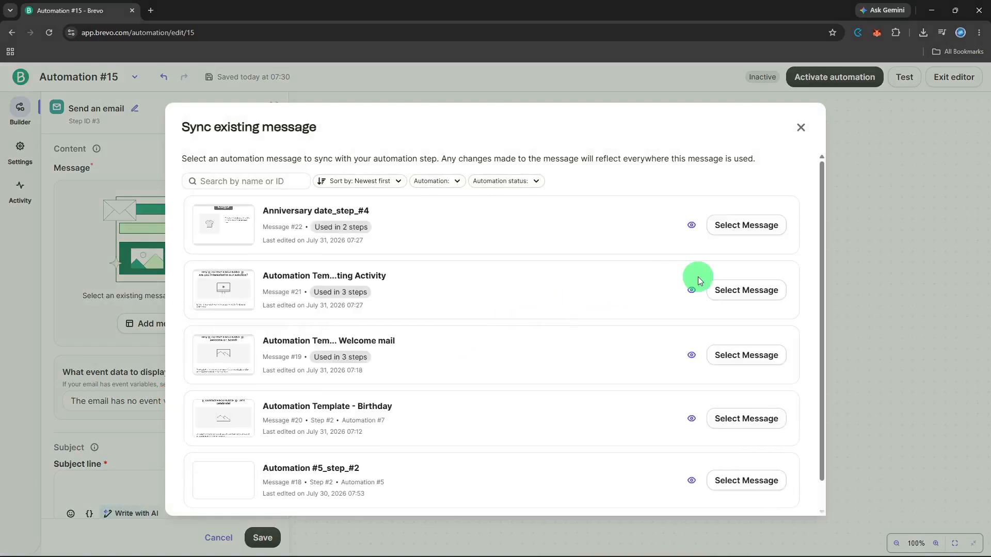
pyautogui.click(733, 299)
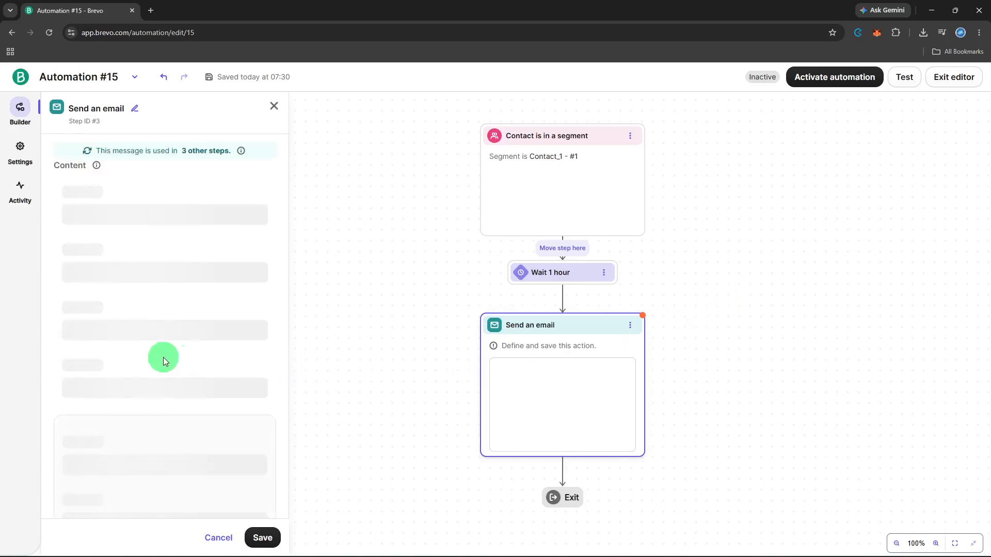
# Step: Set the email's preview text to "Here's a promo for you!" and save the changes to all steps using this message
pyautogui.scroll(-3, 161, 359)
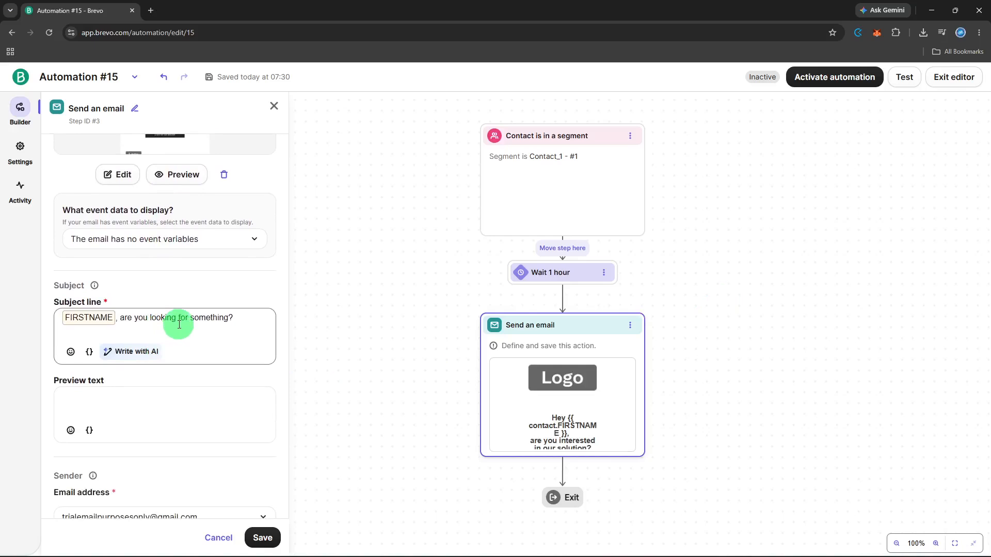
pyautogui.scroll(-1, 179, 324)
pyautogui.click(162, 361)
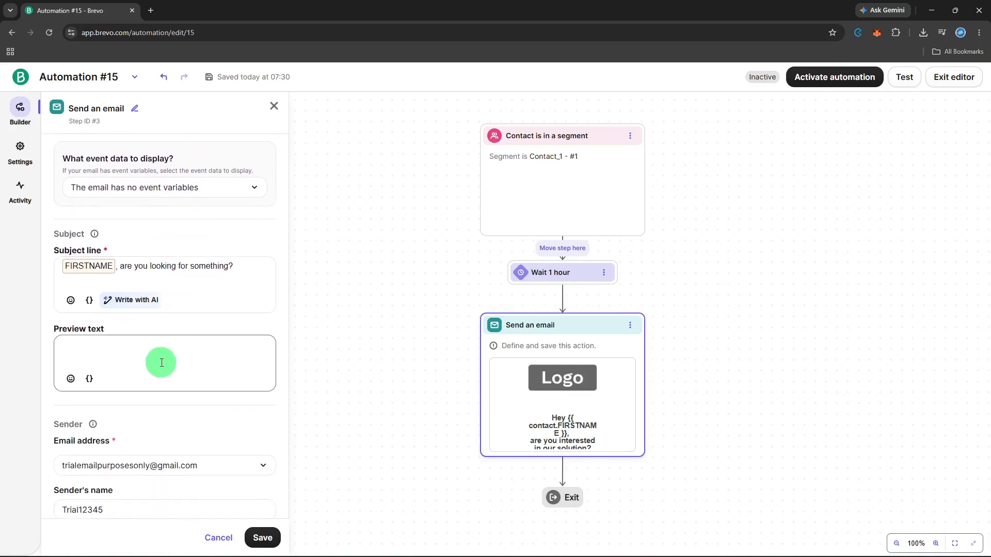
pyautogui.click(161, 362)
pyautogui.write('H')
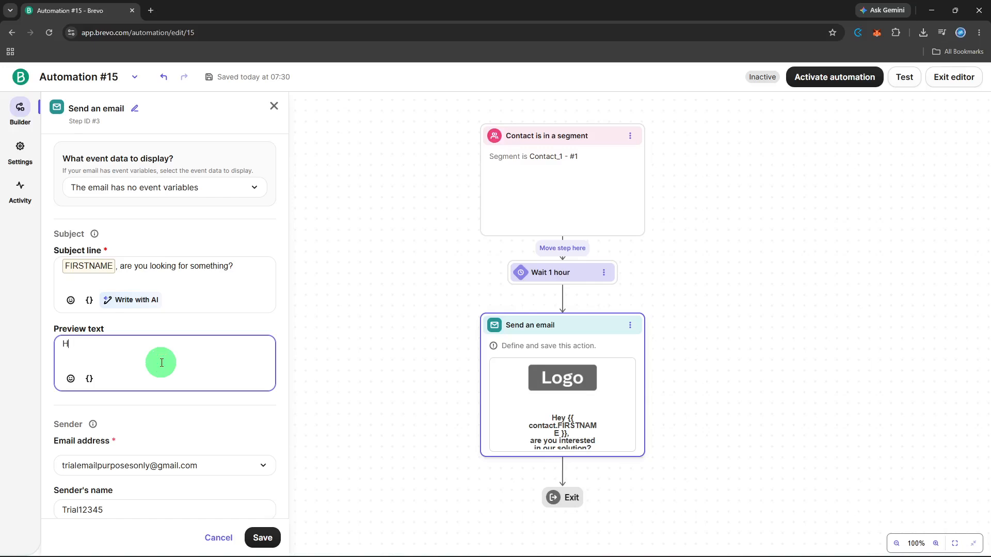
pyautogui.write("ere's an")
pyautogui.press('BackSpace')
pyautogui.write('promo for you!')
pyautogui.click(277, 535)
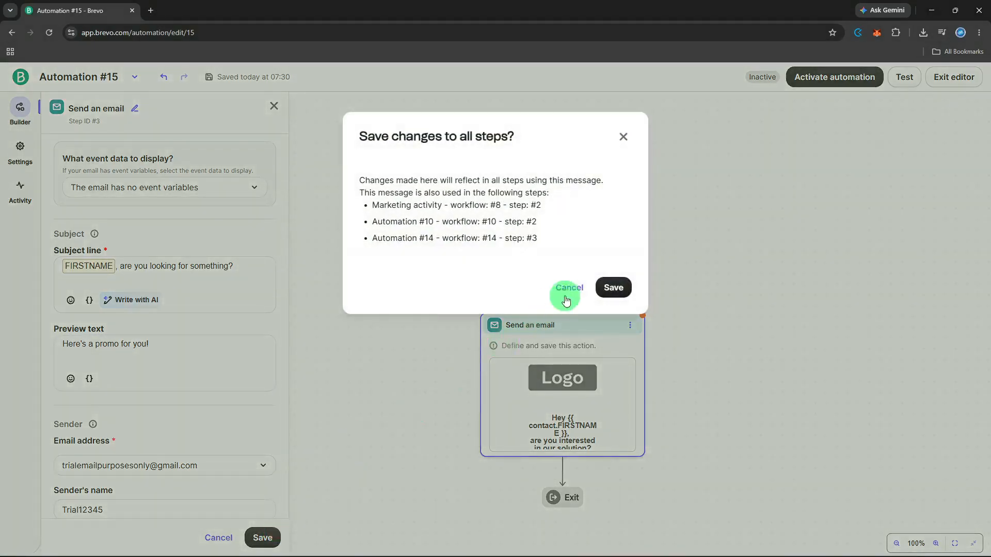
pyautogui.click(616, 293)
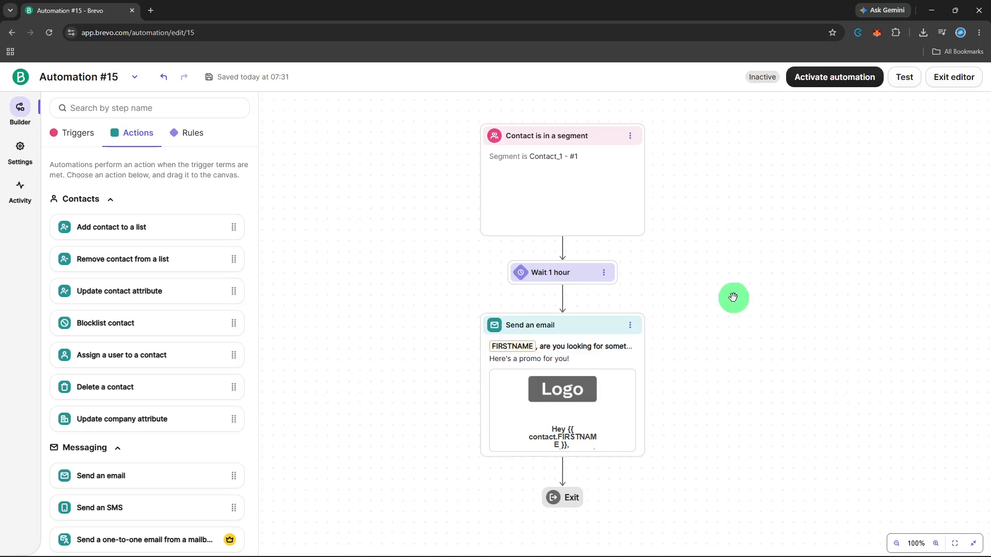
# Step: Add a time delay rule of 5 days after the promo email and save it
pyautogui.click(186, 141)
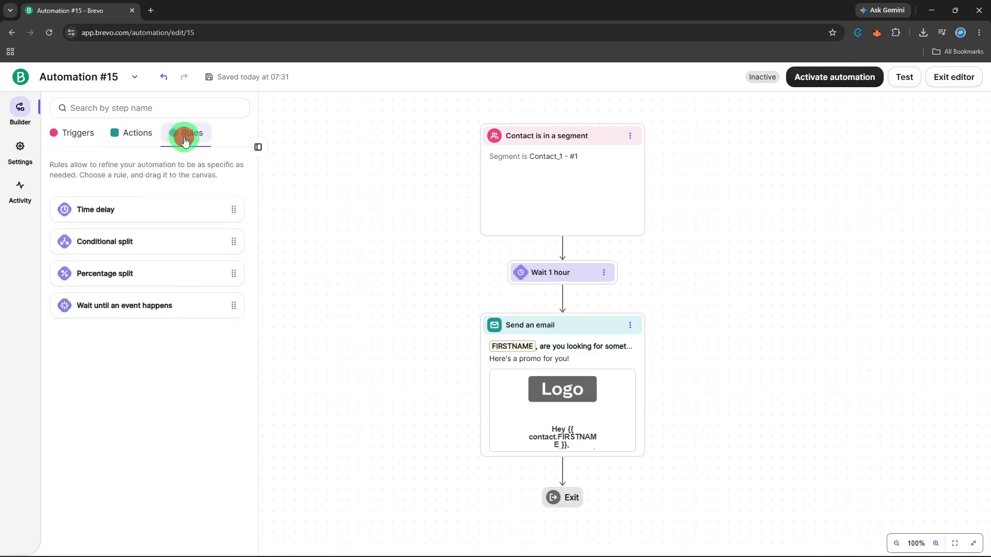
pyautogui.moveTo(148, 215); pyautogui.dragTo(575, 469)
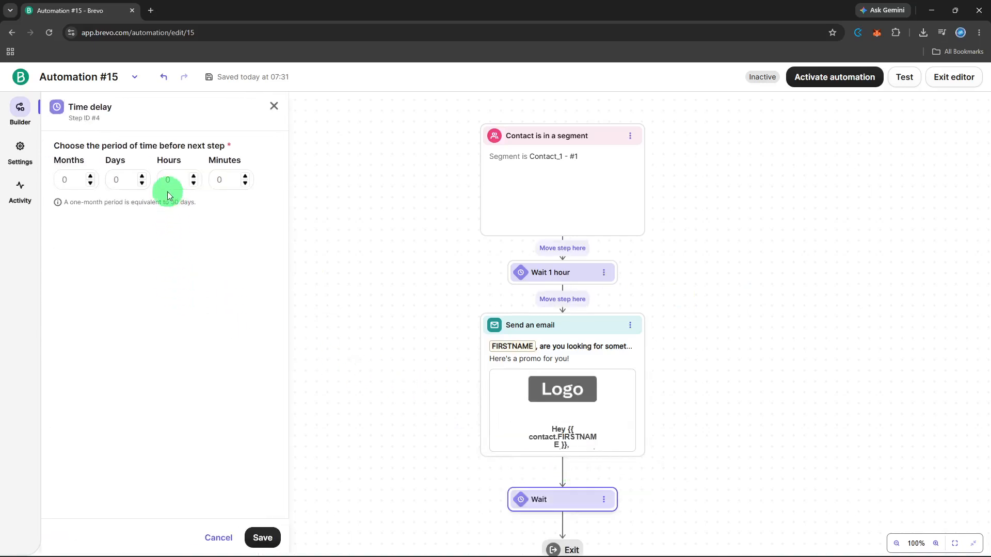
pyautogui.click(143, 179)
pyautogui.click(143, 179)
pyautogui.click(143, 180)
pyautogui.click(143, 180)
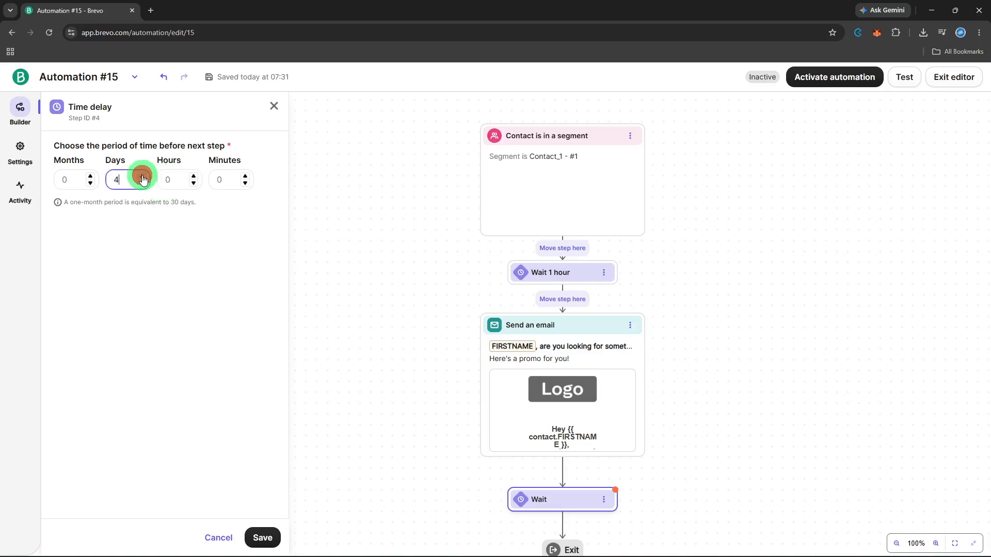
pyautogui.click(143, 179)
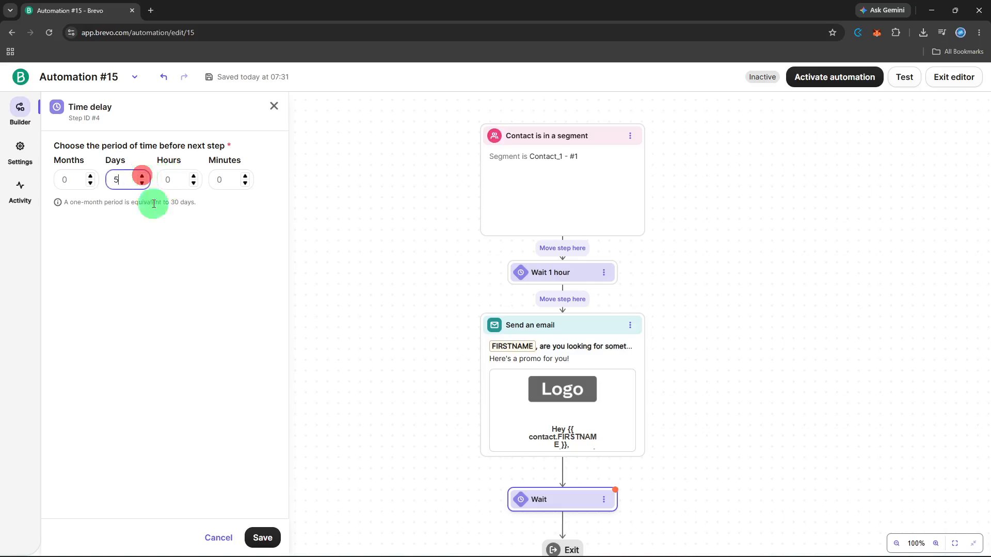
pyautogui.click(262, 528)
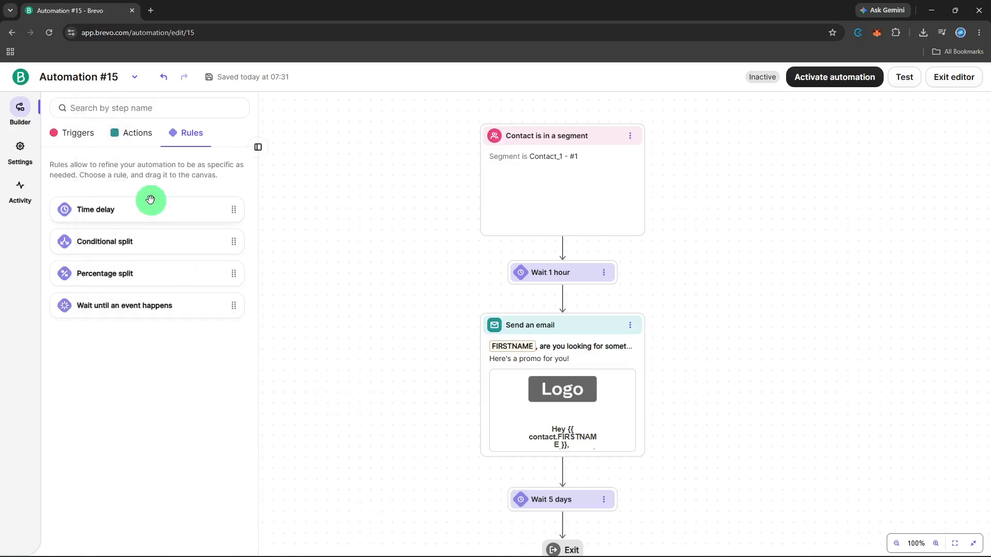
# Step: Add a second "Send an email" action after the 5-day delay and sync it with the existing marketing activity template, Message #21
pyautogui.click(135, 139)
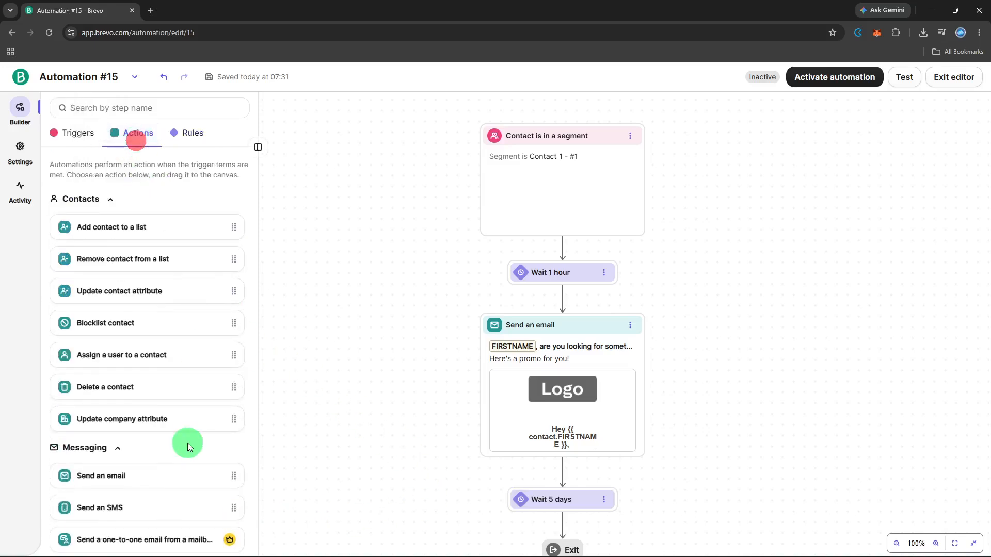
pyautogui.moveTo(154, 468); pyautogui.dragTo(569, 523)
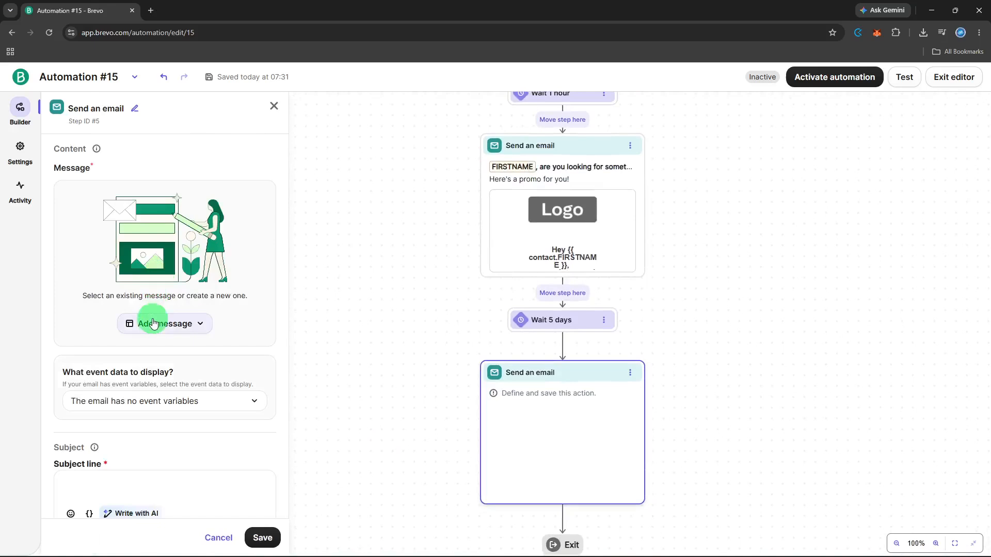
pyautogui.click(153, 323)
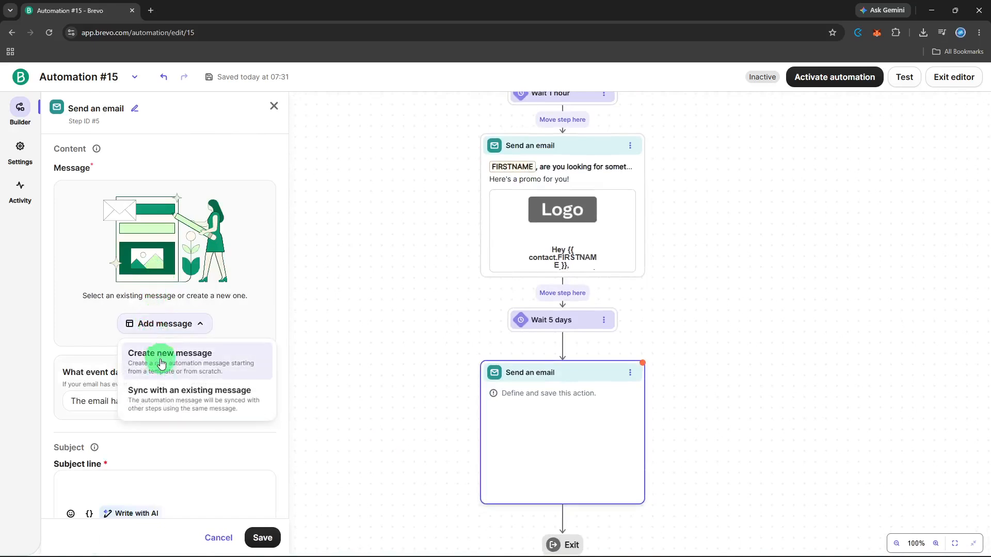
pyautogui.click(162, 391)
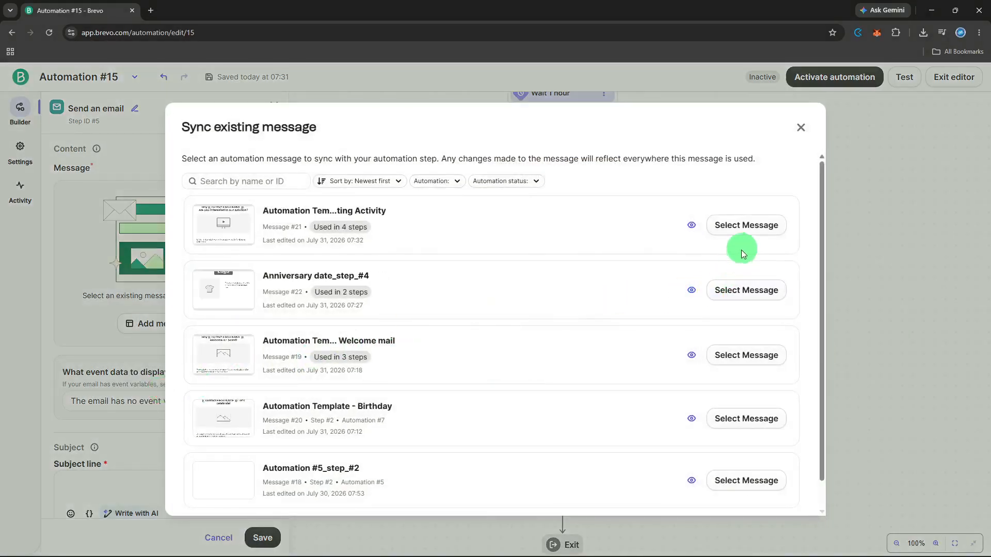
pyautogui.click(747, 235)
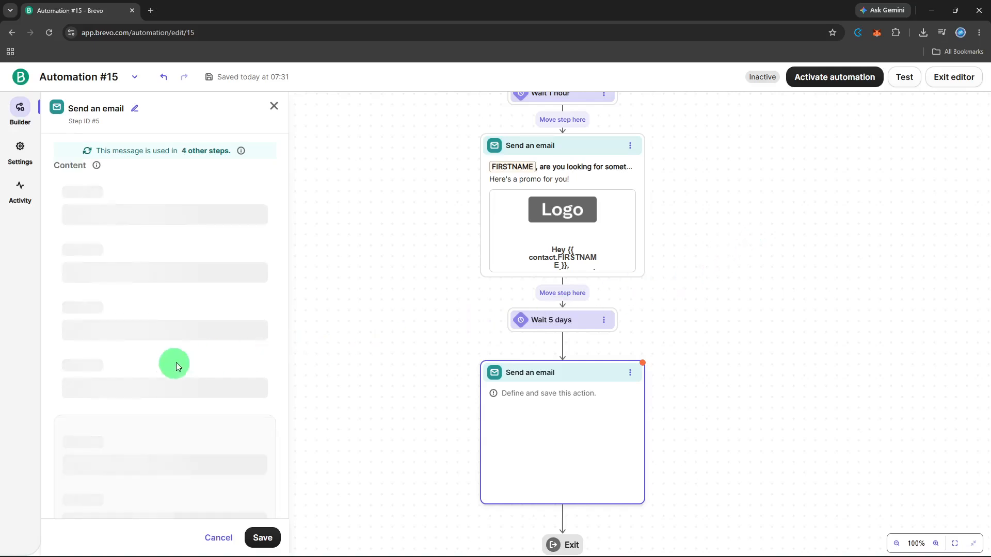
# Step: Set the second email's preview text to "Promo expires in 24 hours" and save the changes to all steps using this message
pyautogui.scroll(-2, 162, 369)
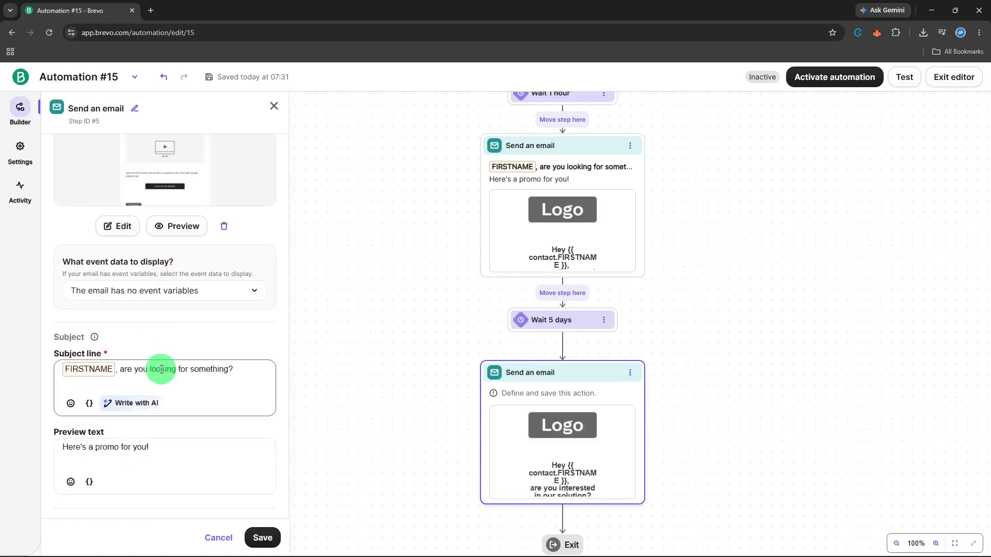
pyautogui.scroll(-1, 162, 369)
pyautogui.click(146, 417)
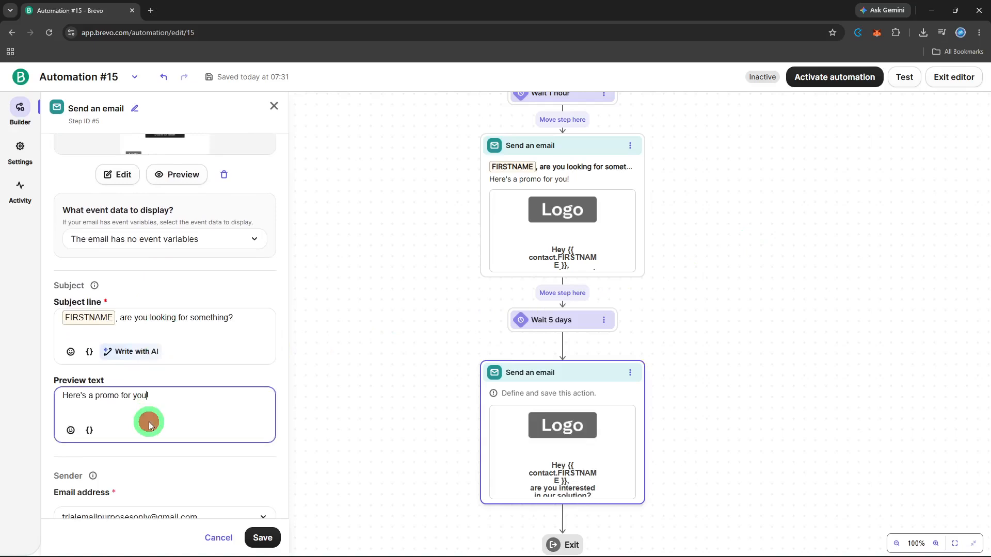
pyautogui.tripleClick(148, 423)
pyautogui.press('BackSpace')
pyautogui.write('Promo expore')
pyautogui.press('BackSpace')
pyautogui.press('BackSpace')
pyautogui.press('BackSpace')
pyautogui.write('ires')
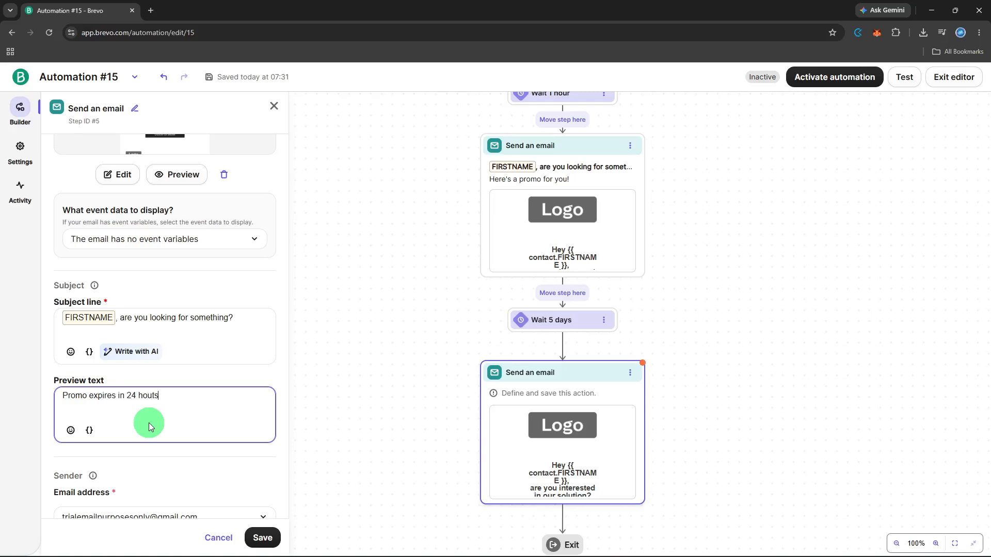
pyautogui.write('in 24 hours')
pyautogui.click(269, 542)
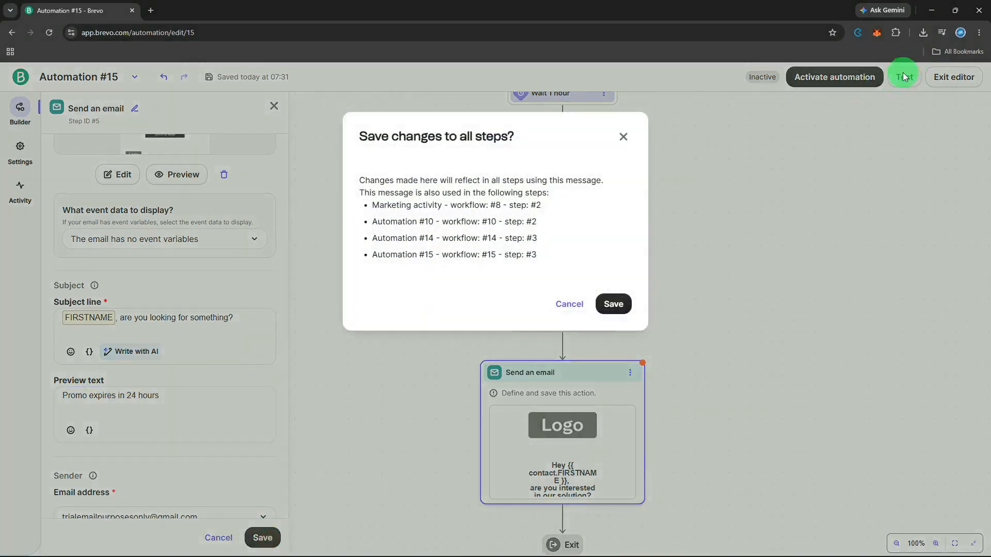
pyautogui.click(607, 307)
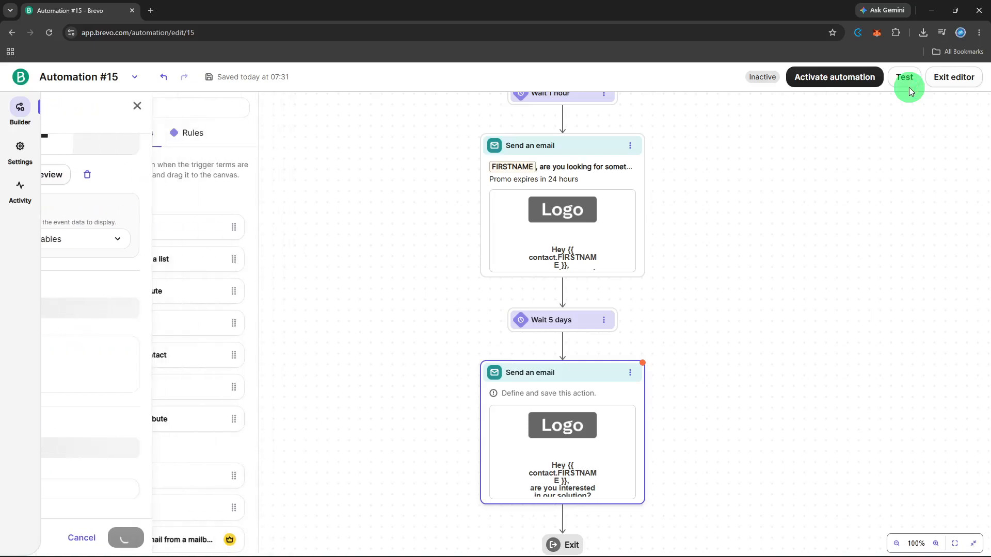
# Step: Test the automation's messages with an existing sample contact and finish the test
pyautogui.click(908, 88)
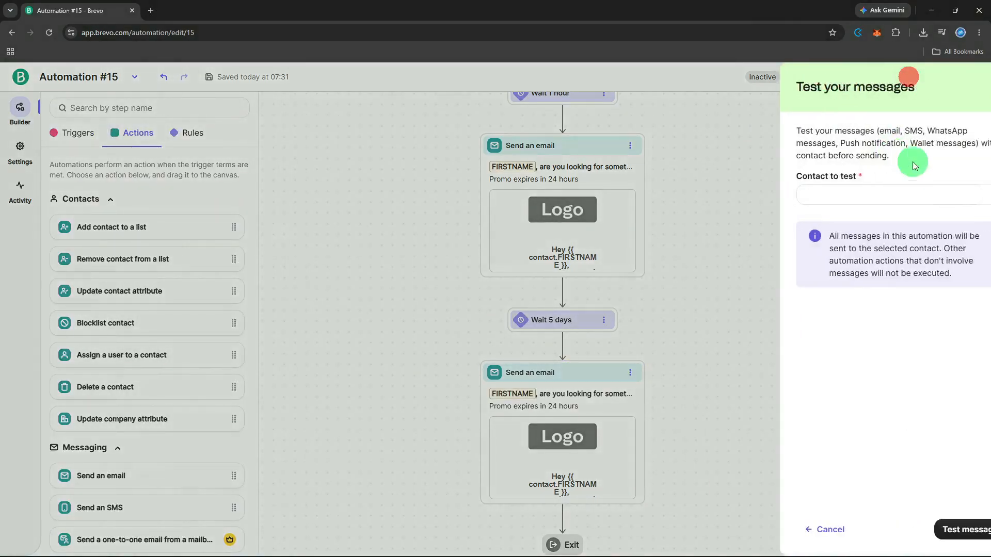
pyautogui.click(899, 195)
pyautogui.write('sa')
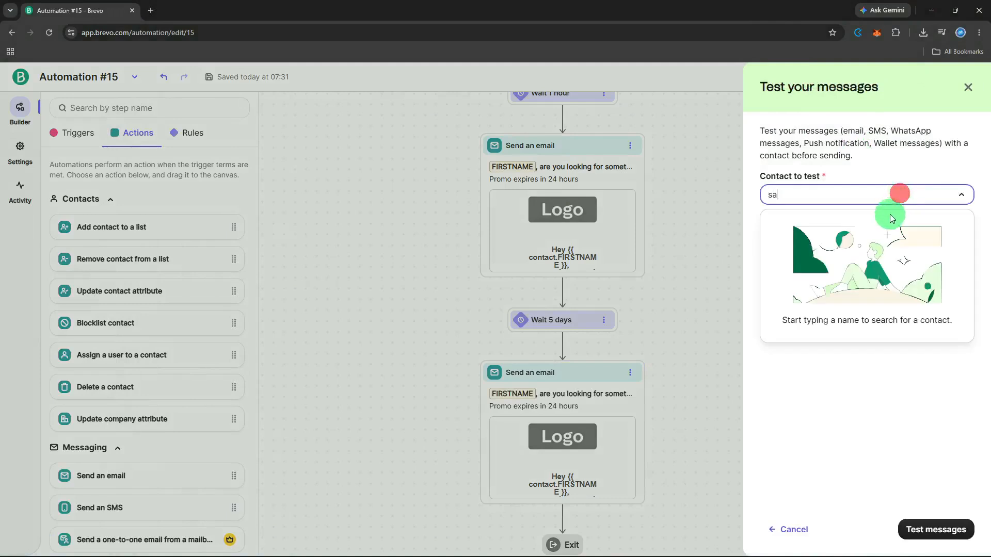
pyautogui.click(886, 225)
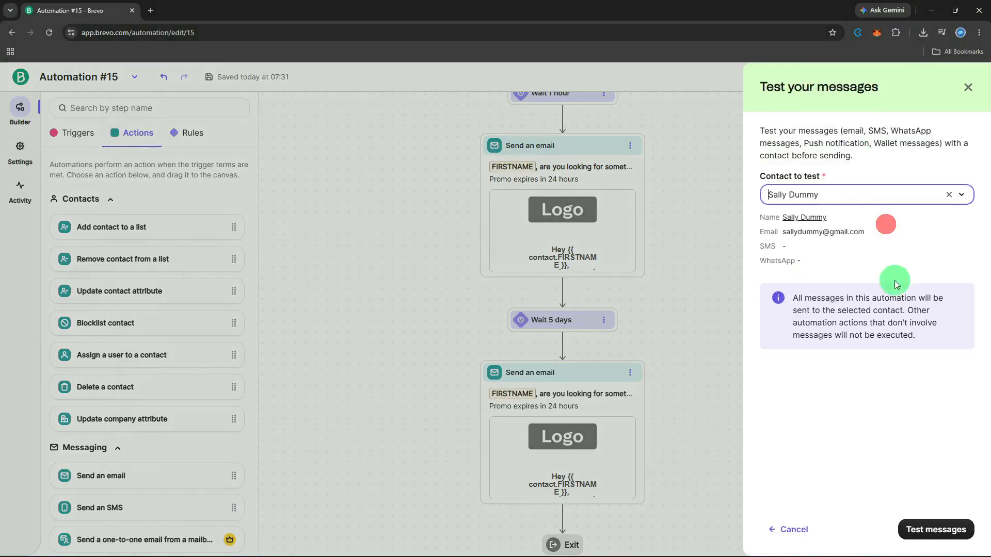
pyautogui.click(915, 532)
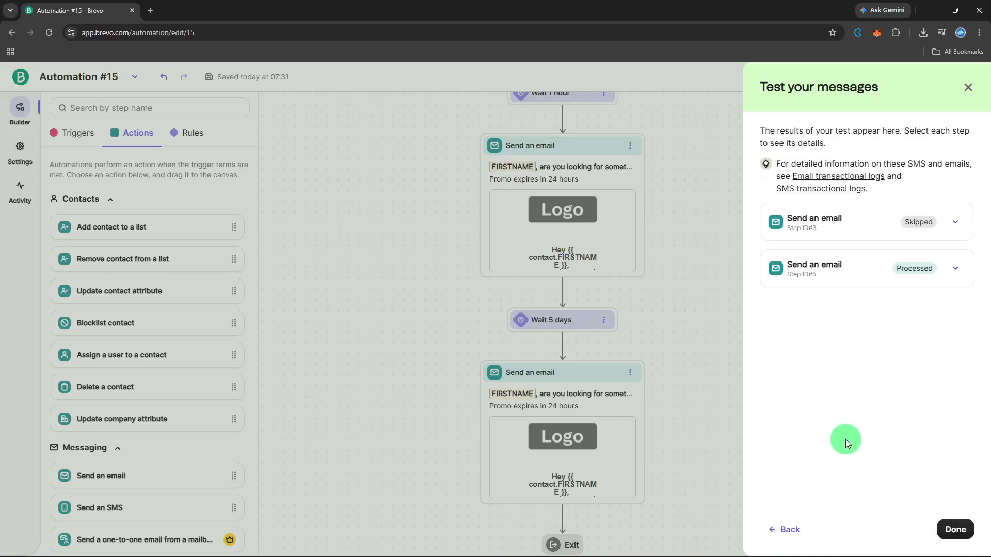
pyautogui.click(959, 530)
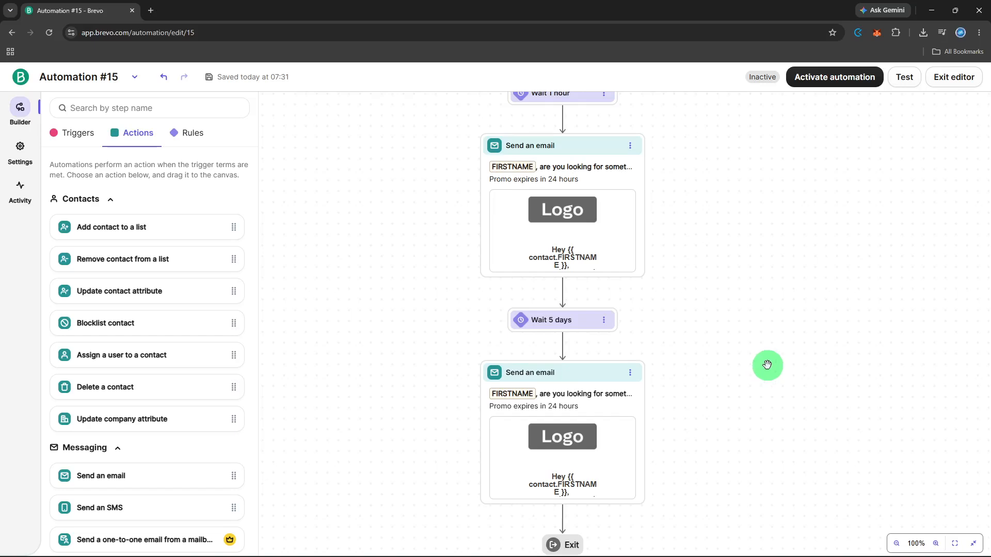
# Step: Review the workflow from its segment trigger downward and activate the automation with contact re-entry after exit left off
pyautogui.scroll(4, 768, 365)
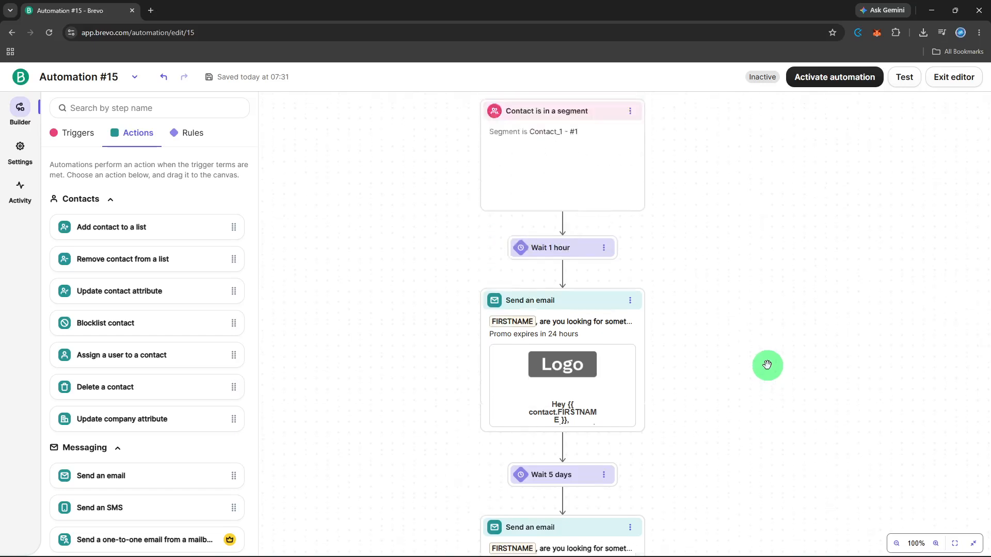
pyautogui.scroll(3, 767, 365)
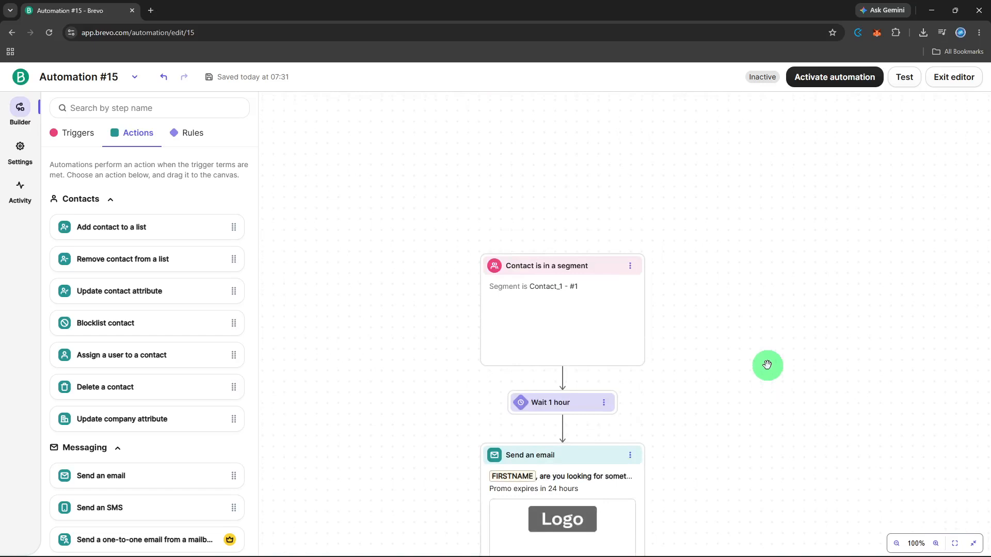
pyautogui.scroll(-1, 767, 365)
pyautogui.scroll(-1, 767, 364)
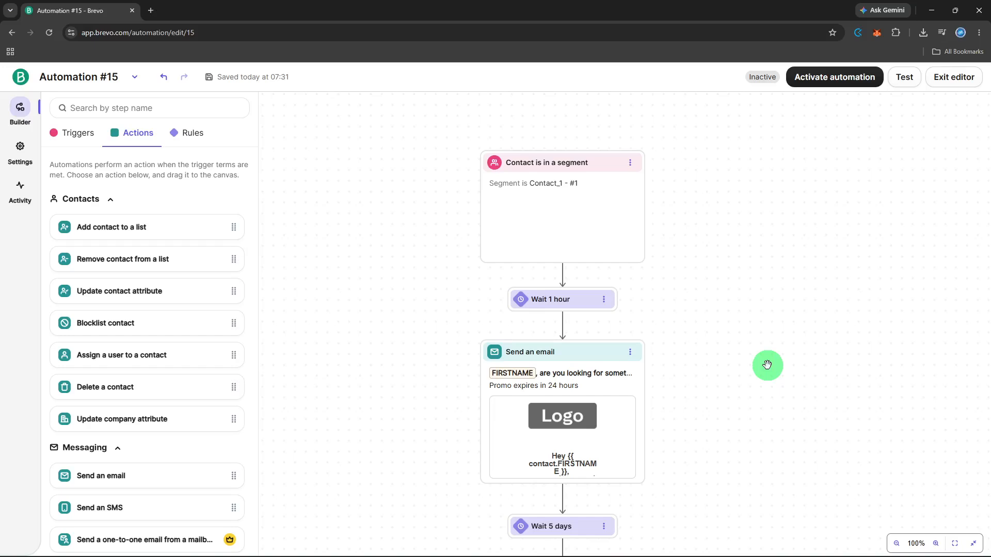
pyautogui.click(833, 87)
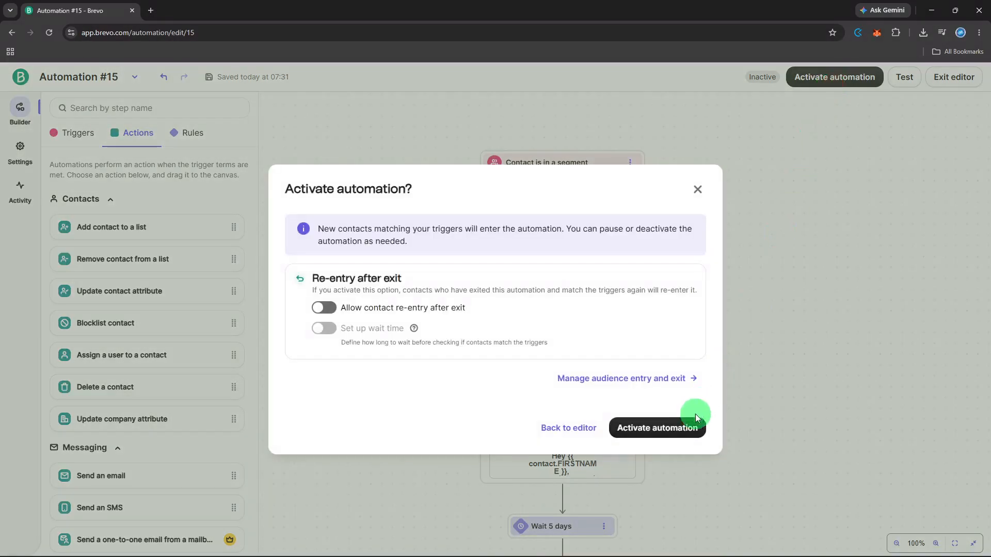
pyautogui.click(684, 429)
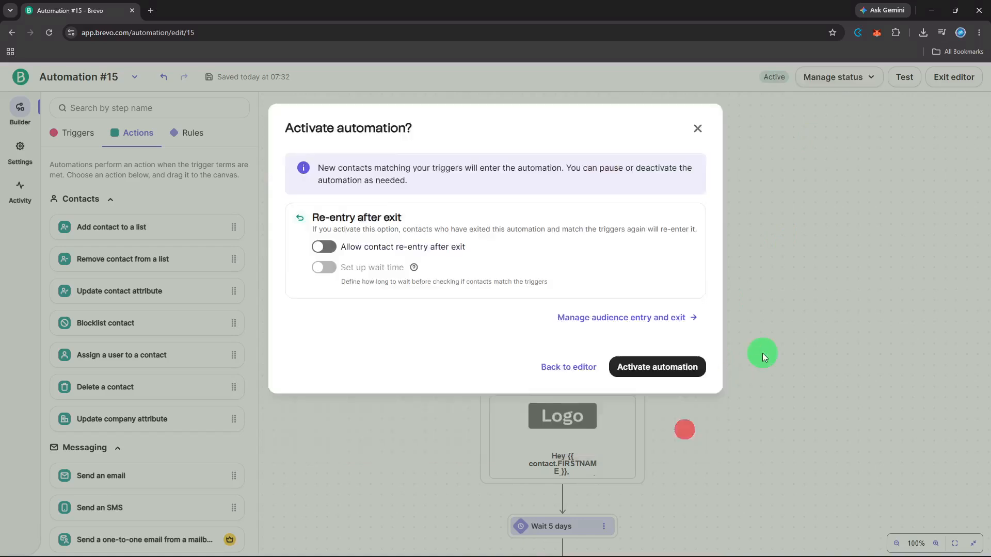